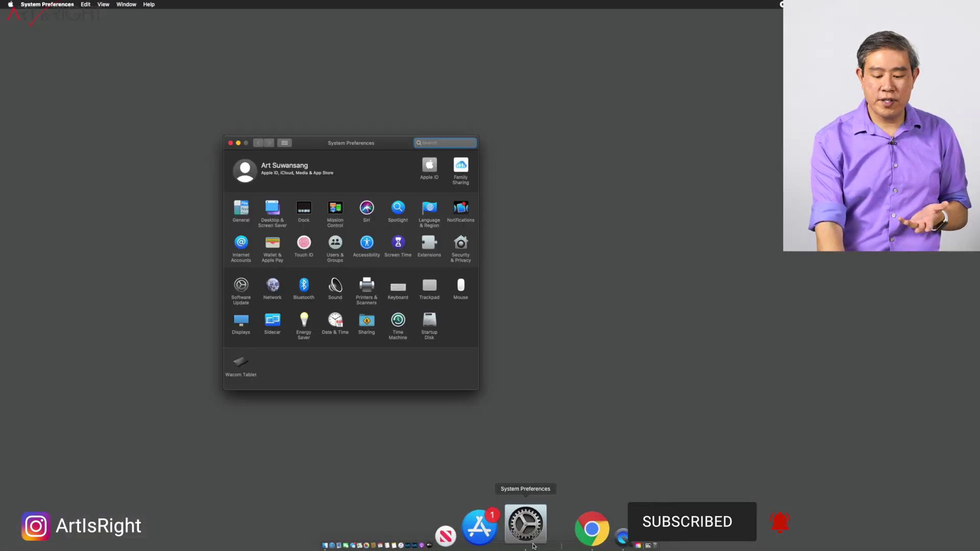
# Step: Place the BenQ SW270C and Built-in Retina Display settings side by side, each showing its Color profile list
pyautogui.click(242, 323)
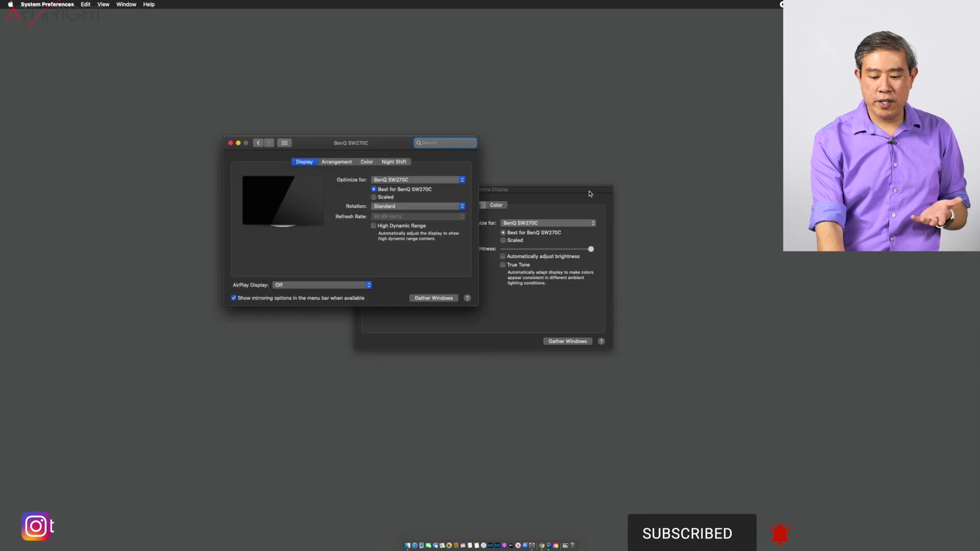
pyautogui.moveTo(528, 191); pyautogui.dragTo(646, 145)
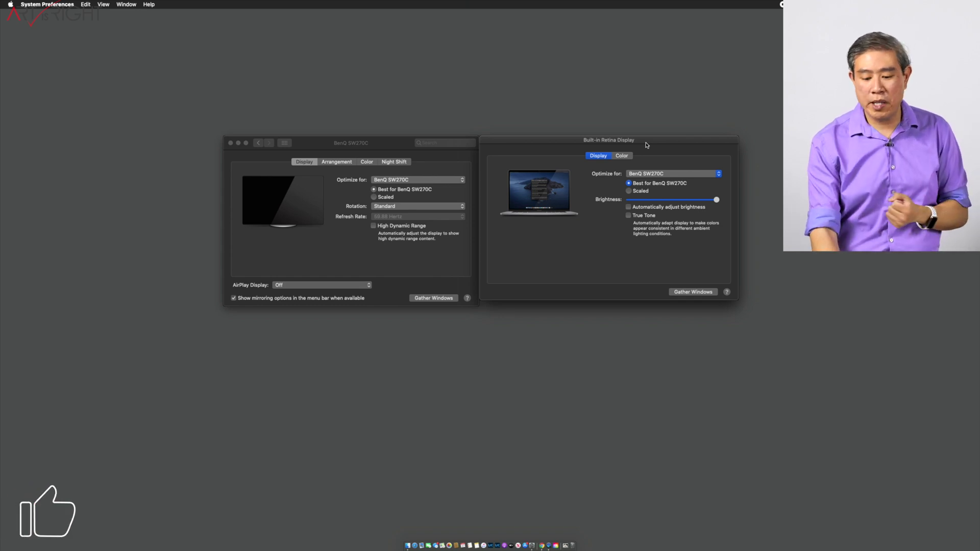
pyautogui.click(367, 163)
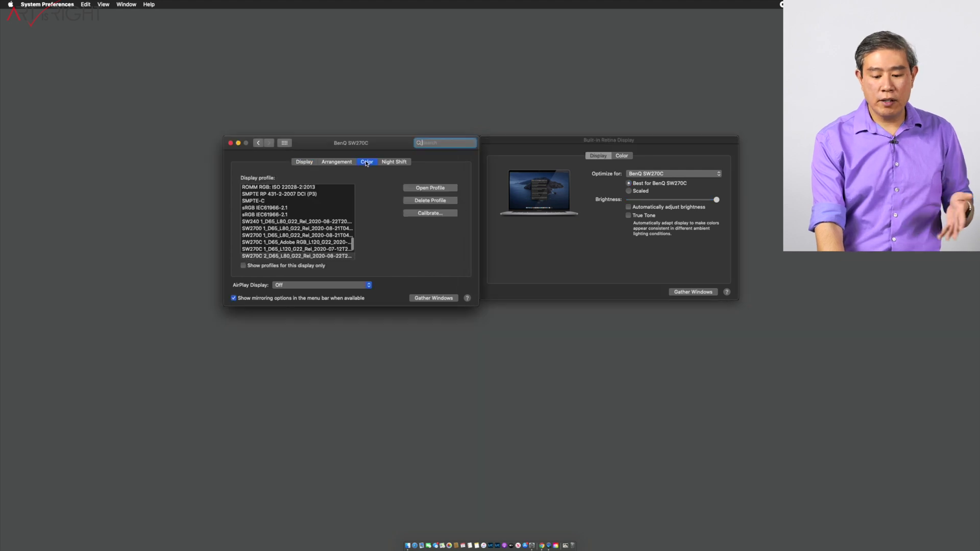
pyautogui.click(619, 158)
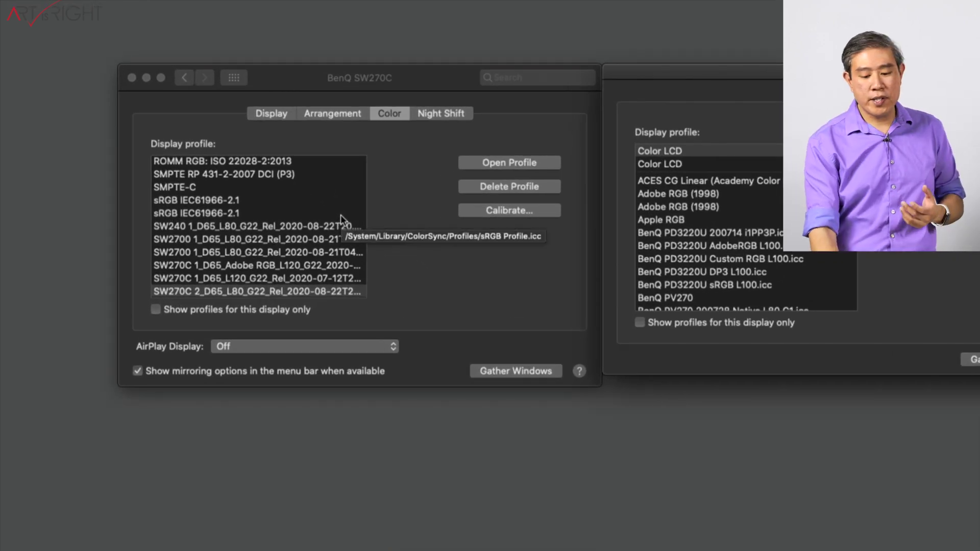
pyautogui.scroll(-3, 321, 242)
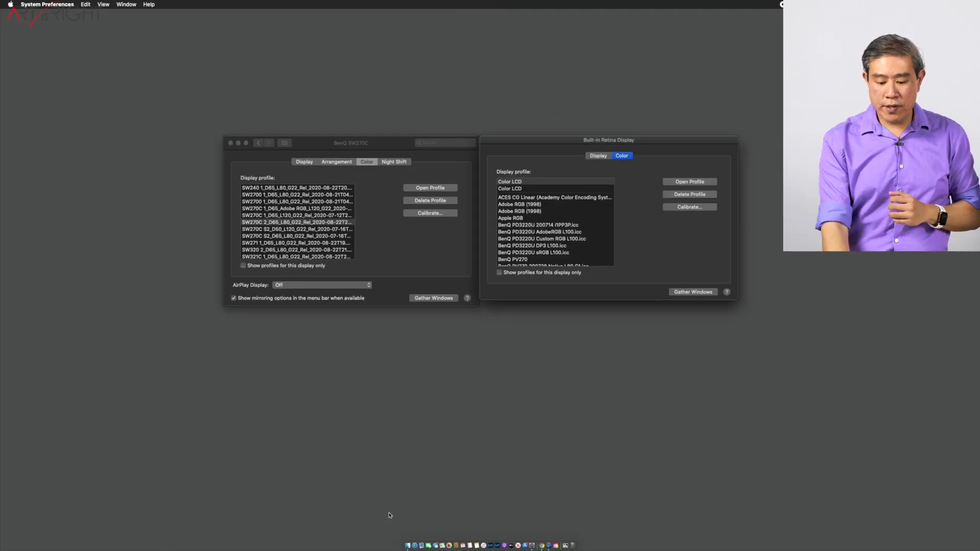
pyautogui.click(409, 546)
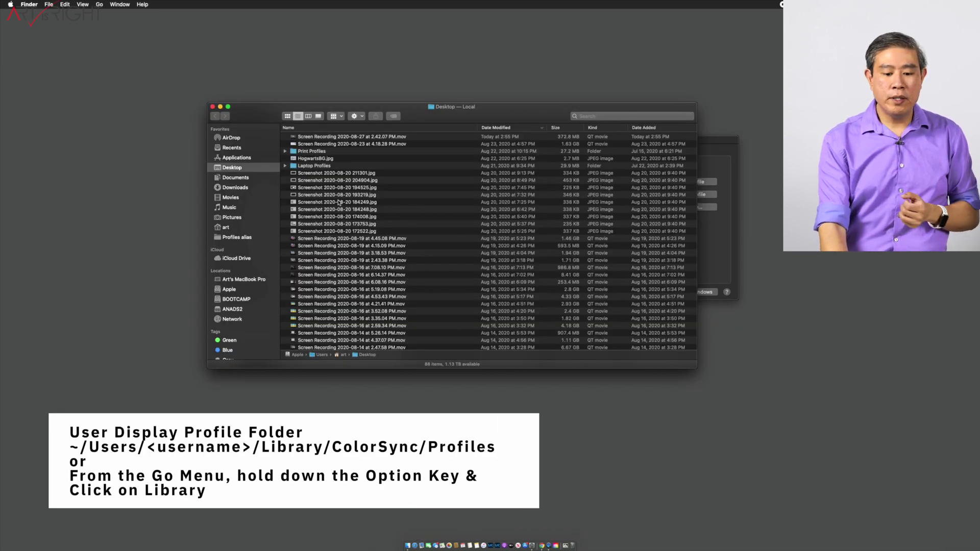
# Step: Navigate Finder to the hidden ~/Library/ColorSync/Profiles folder with its 31 ICC profiles
pyautogui.click(100, 7)
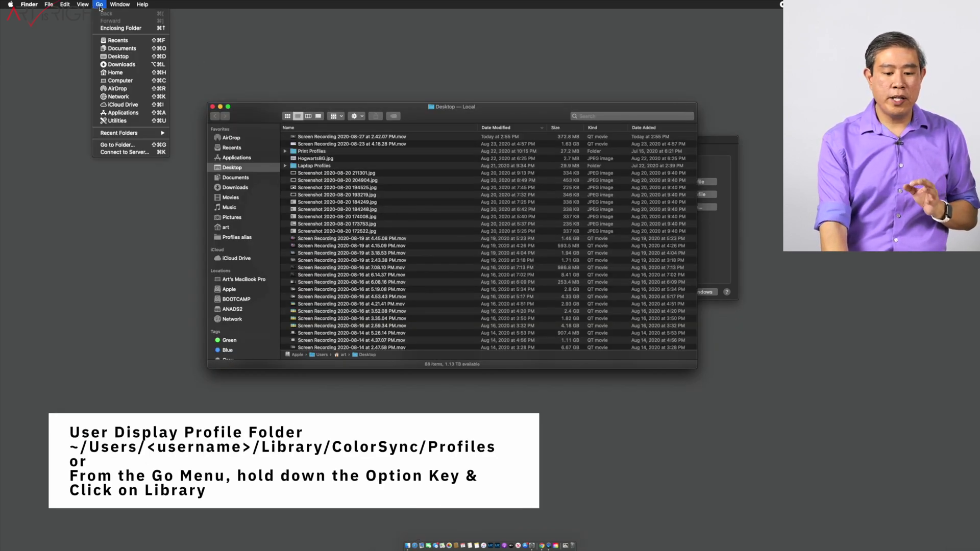
pyautogui.press('alt')
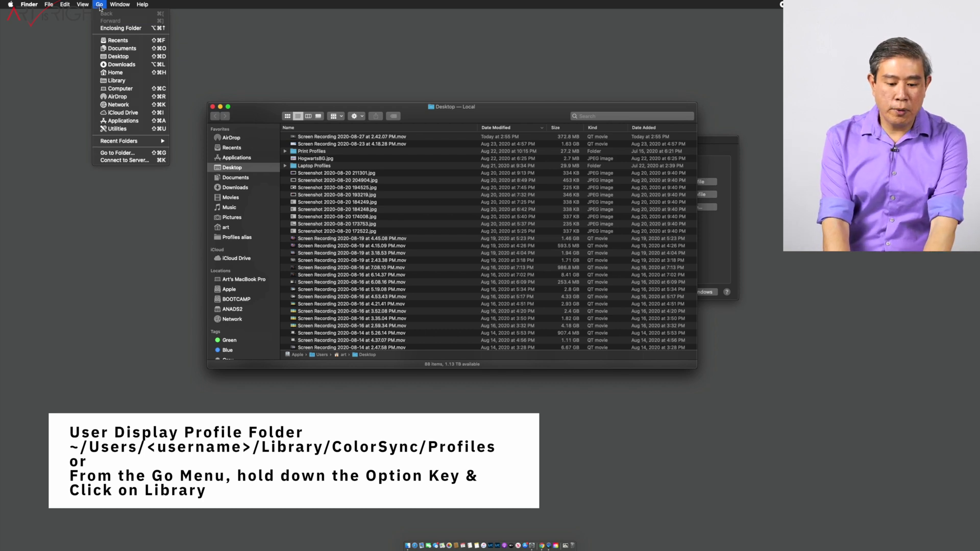
pyautogui.keyDown('alt'); pyautogui.click(117, 81); pyautogui.keyUp('alt')
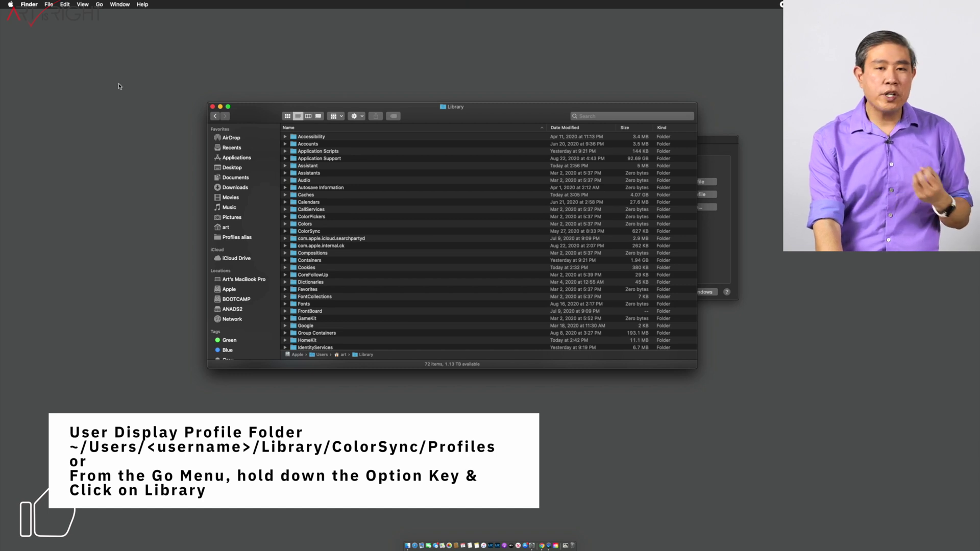
pyautogui.doubleClick(305, 232)
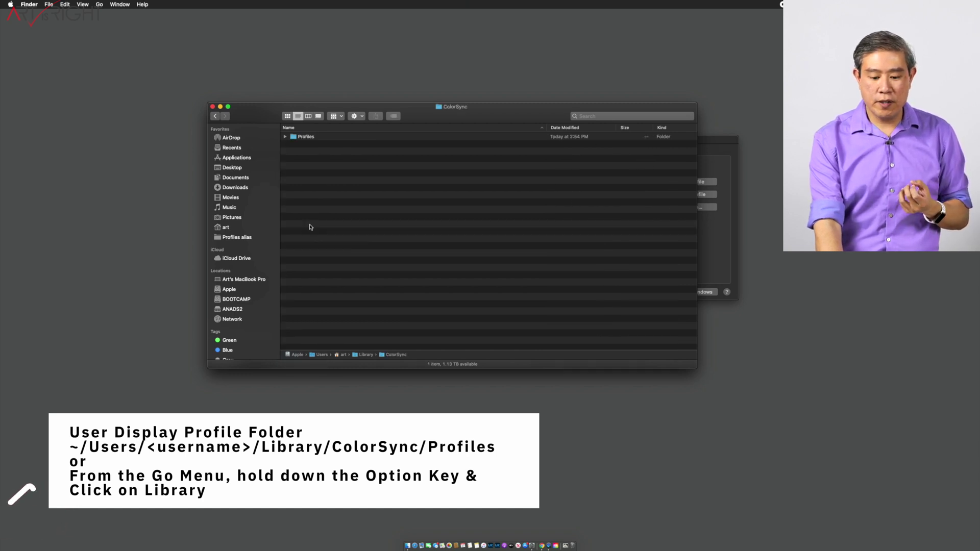
pyautogui.doubleClick(306, 137)
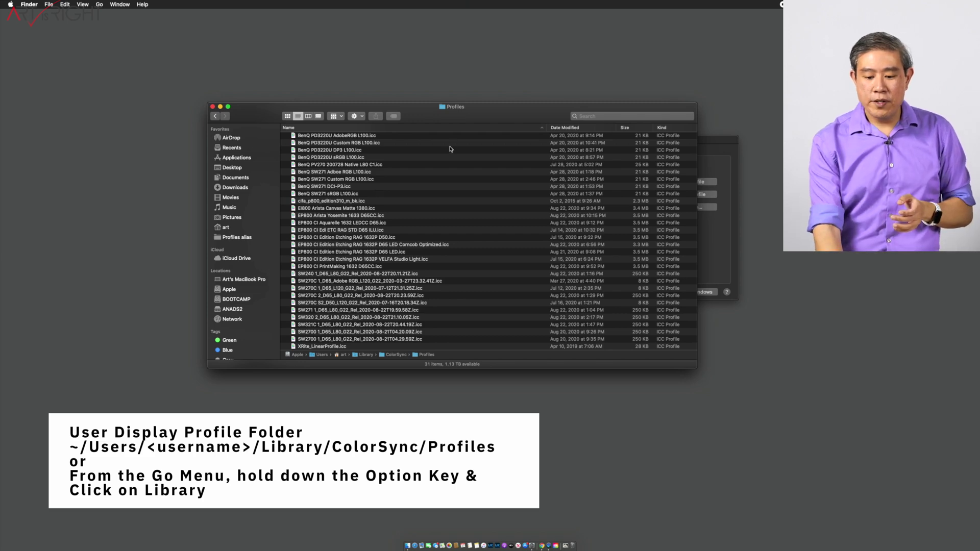
# Step: Arrange a second Finder window showing Documents to the right of the Profiles window
pyautogui.moveTo(472, 116); pyautogui.dragTo(335, 124)
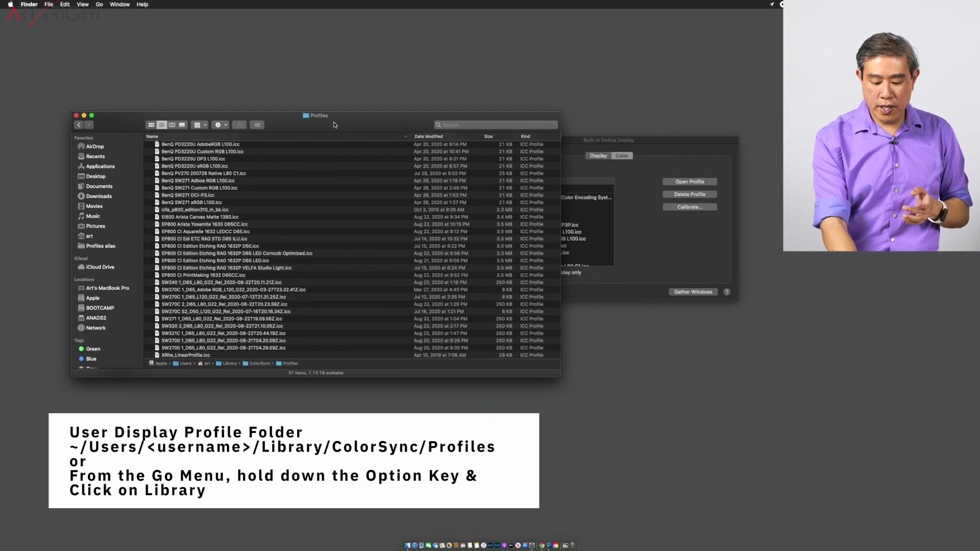
pyautogui.press('super+n')
pyautogui.moveTo(433, 117); pyautogui.dragTo(720, 132)
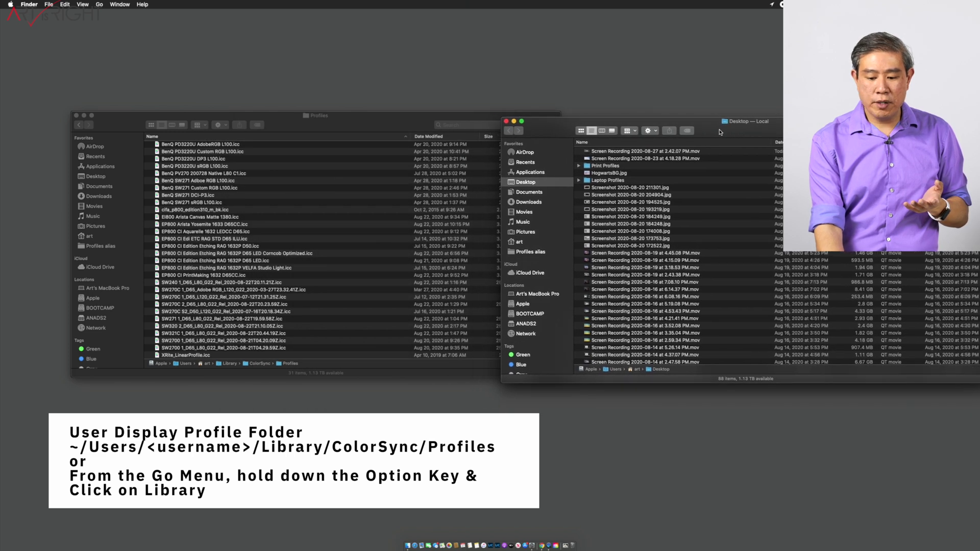
pyautogui.moveTo(386, 113); pyautogui.dragTo(326, 118)
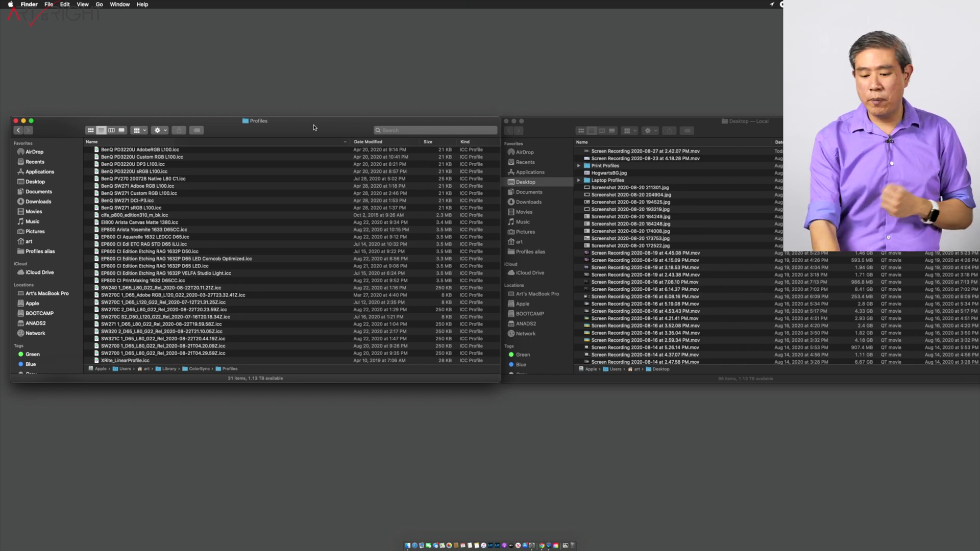
pyautogui.click(544, 194)
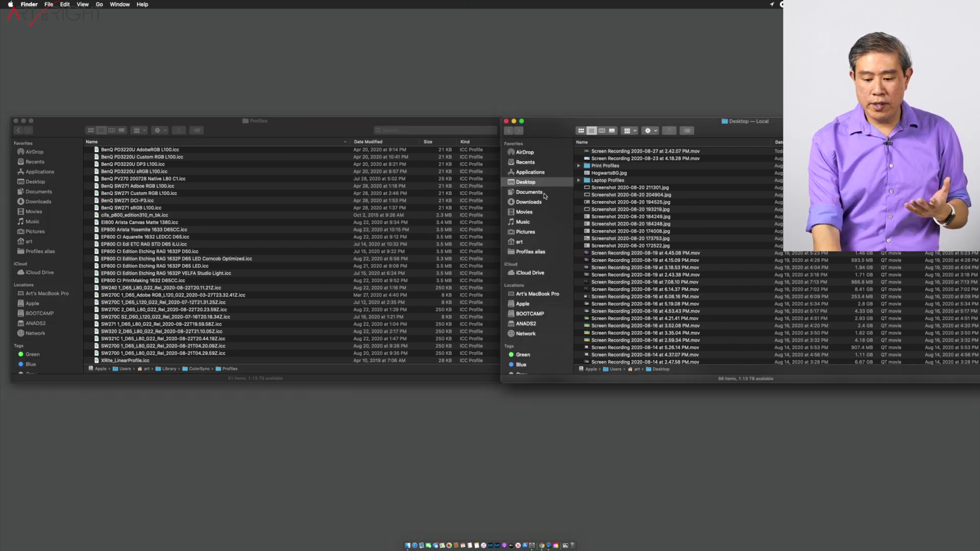
# Step: Create a new folder named 'Old Profiles' in Documents and open it
pyautogui.click(650, 218)
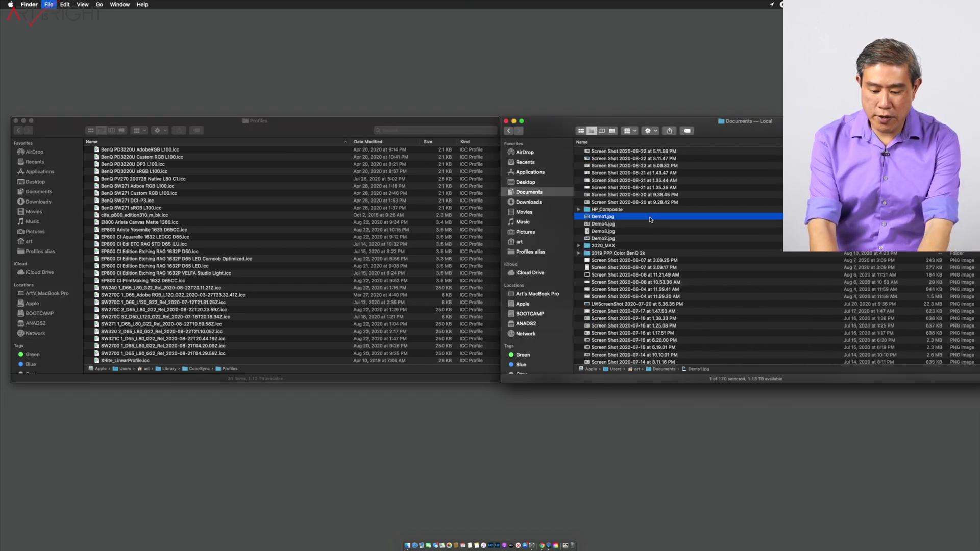
pyautogui.press('super+shift+n')
pyautogui.write('Profiles')
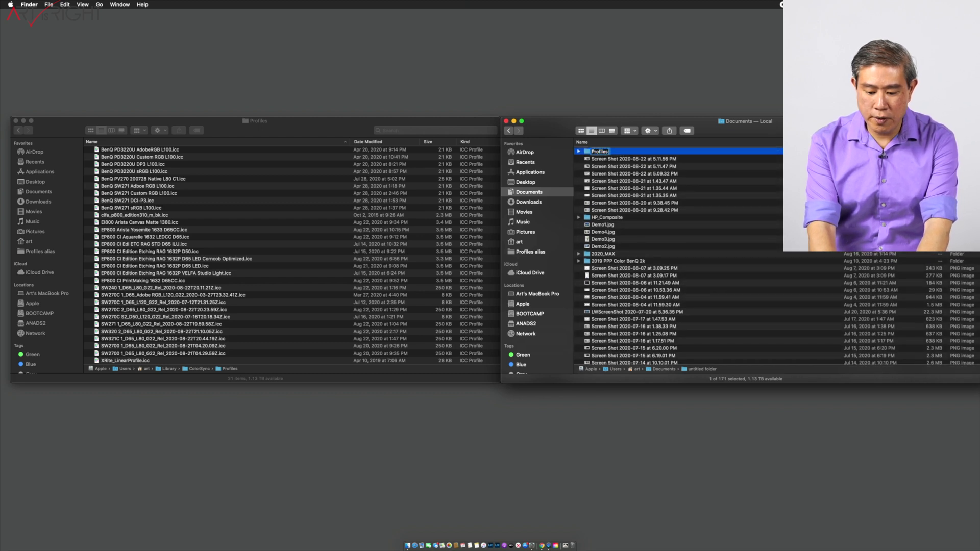
pyautogui.press('BackSpace')
pyautogui.press('BackSpace')
pyautogui.press('BackSpace')
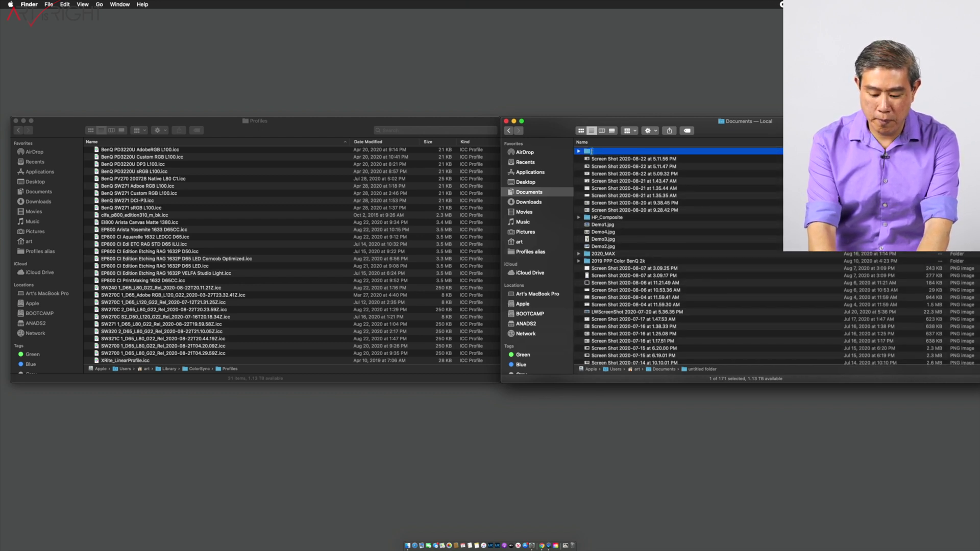
pyautogui.write('Old Pro')
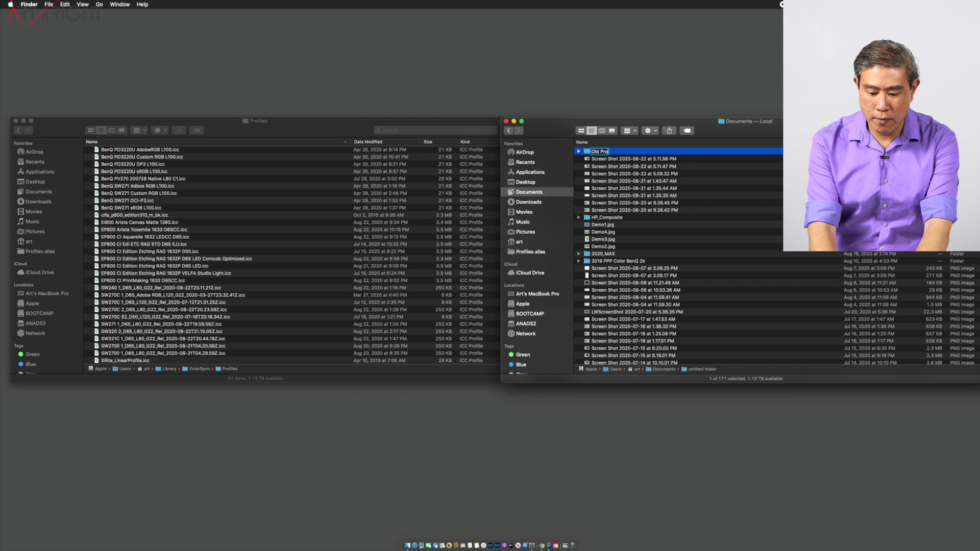
pyautogui.write('files')
pyautogui.press('Return')
pyautogui.press('super+Down')
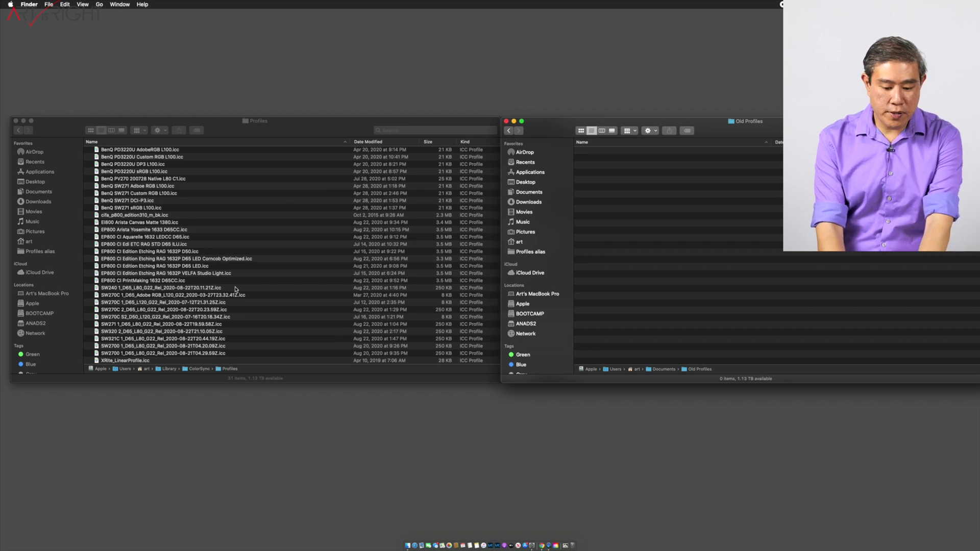
# Step: Move three old SW270C profiles, including SW270C Adobe RGB and SW270C S2_D50, into Old Profiles
pyautogui.click(255, 297)
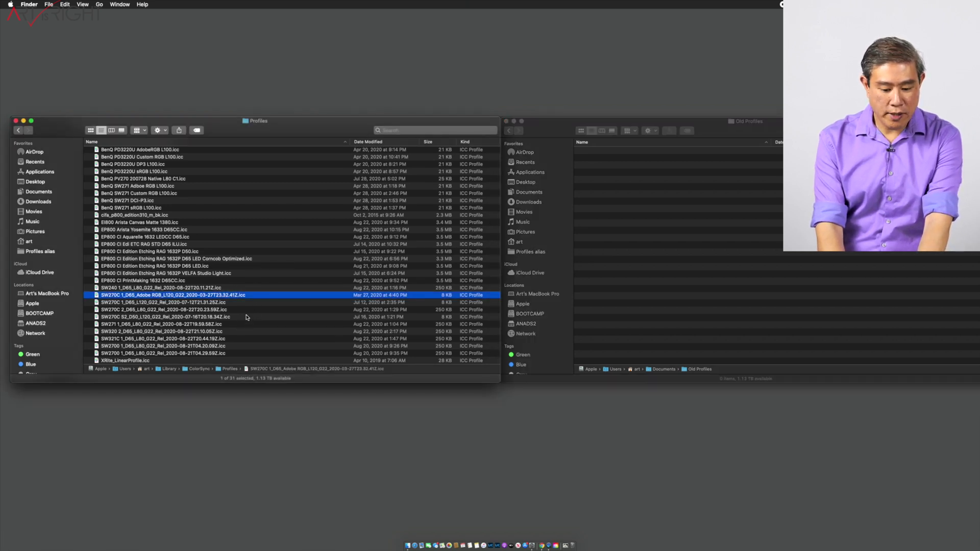
pyautogui.keyDown('shift'); pyautogui.click(248, 317); pyautogui.keyUp('shift')
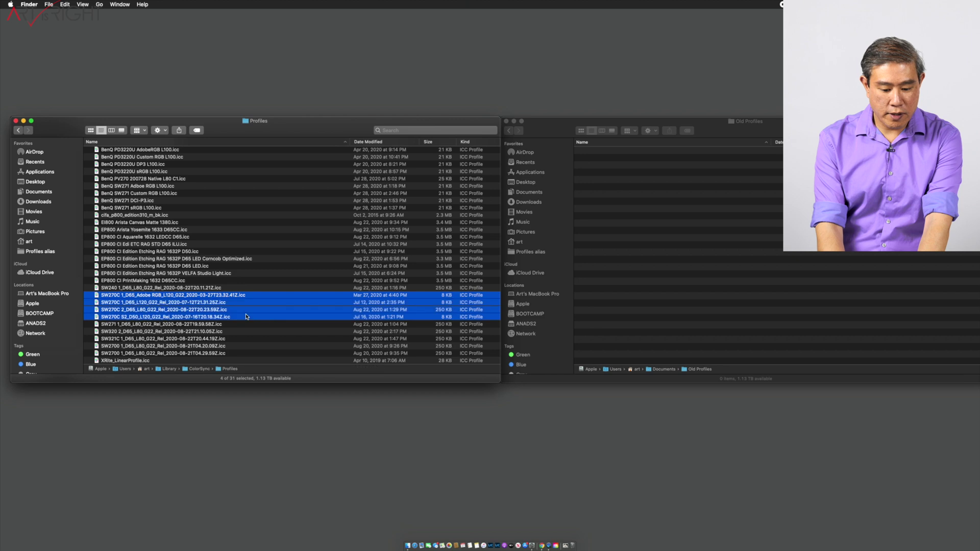
pyautogui.keyDown('super'); pyautogui.click(204, 318); pyautogui.keyUp('super')
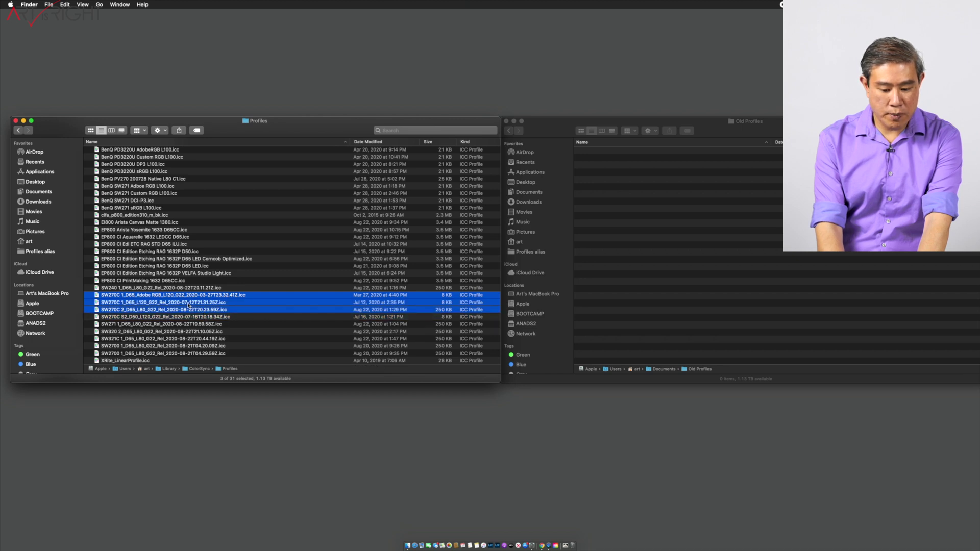
pyautogui.keyDown('super'); pyautogui.click(184, 309); pyautogui.keyUp('super')
pyautogui.keyDown('super'); pyautogui.click(182, 317); pyautogui.keyUp('super')
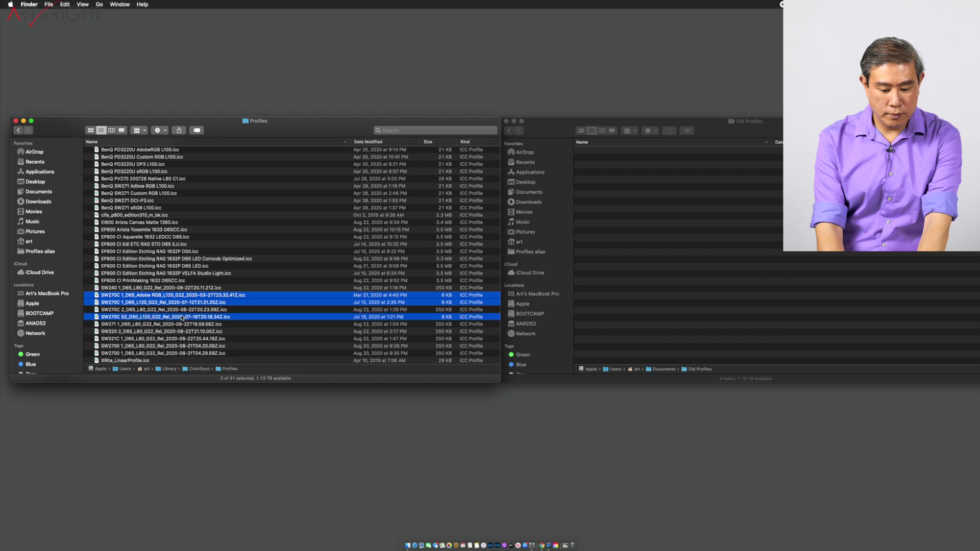
pyautogui.moveTo(180, 302); pyautogui.dragTo(682, 269)
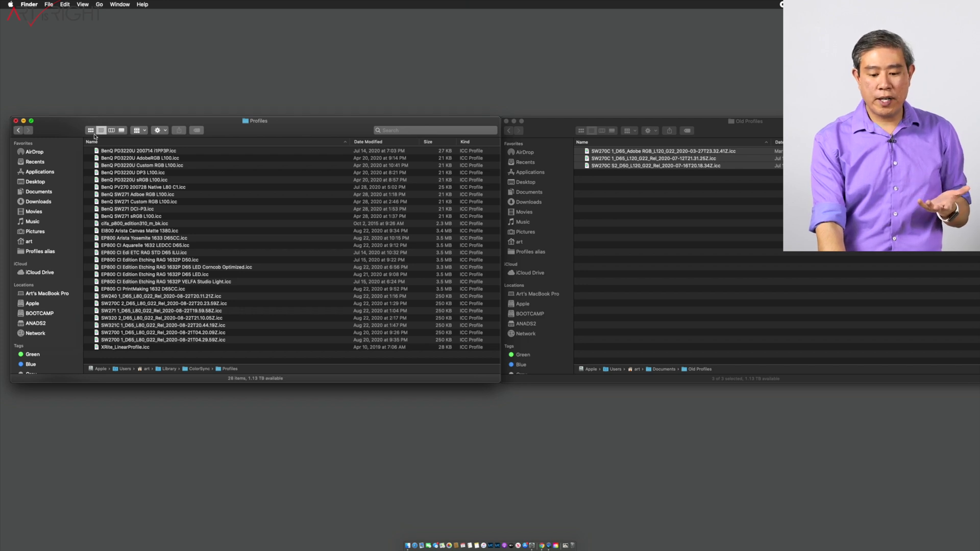
pyautogui.moveTo(214, 135); pyautogui.dragTo(208, 284)
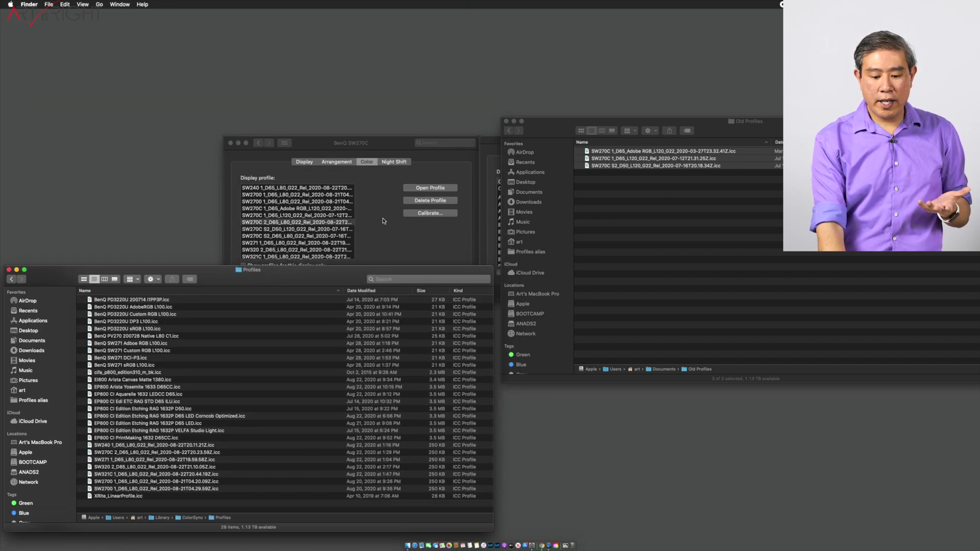
# Step: Refresh the BenQ SW270C Color list so only SW270C 2 and SW270C S2_D65 remain
pyautogui.click(351, 190)
pyautogui.click(306, 163)
pyautogui.click(375, 162)
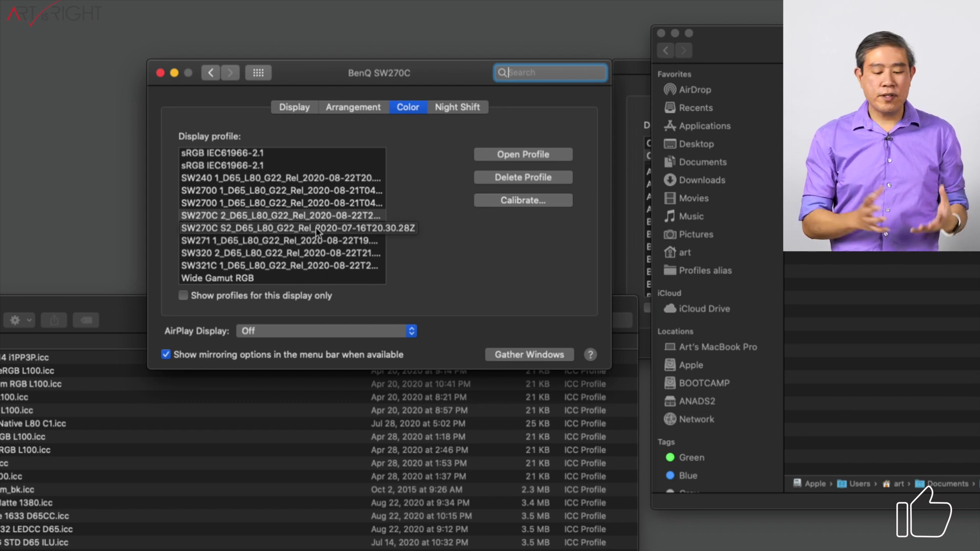
pyautogui.moveTo(317, 231)
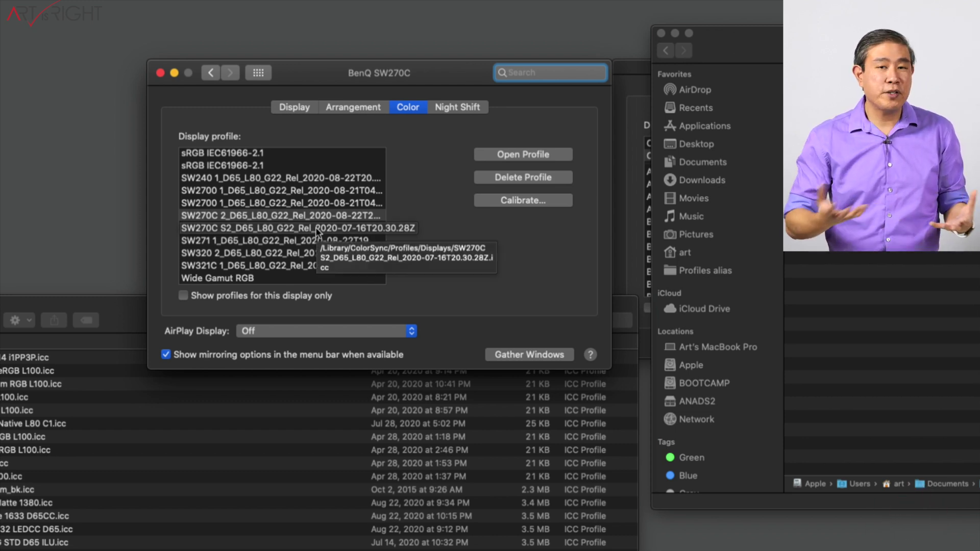